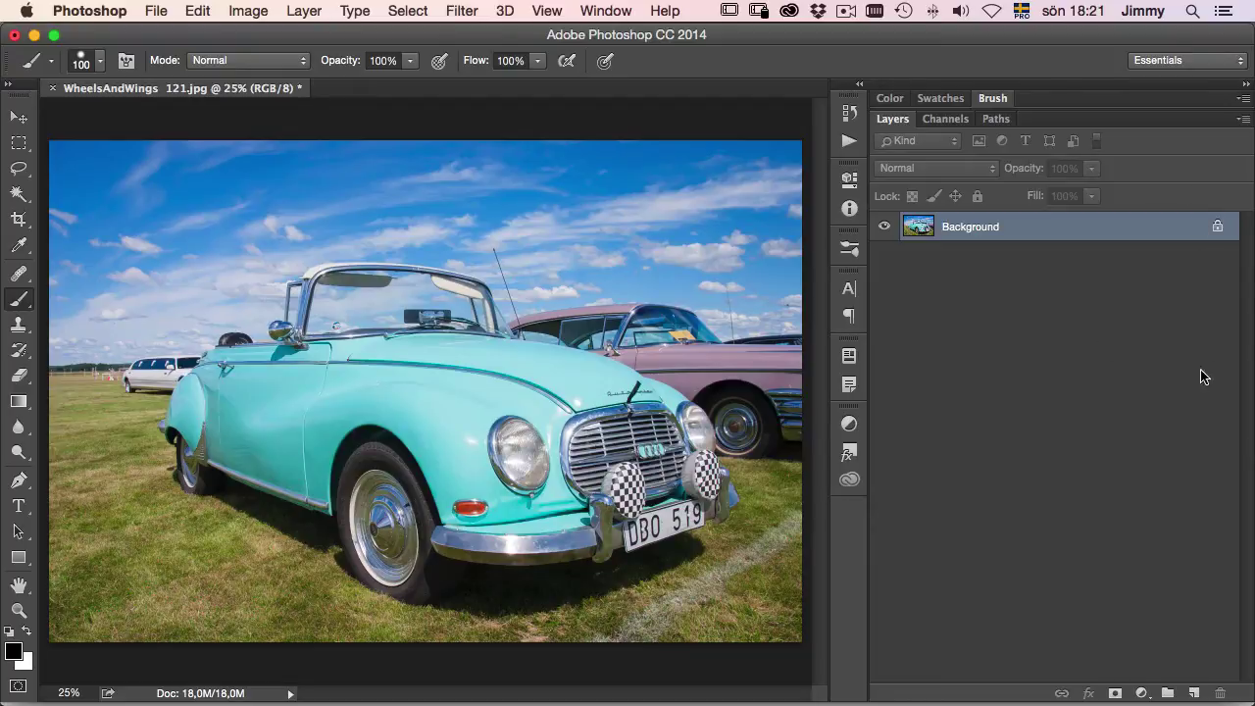
Add a Hue/Saturation adjustment layer with Saturation at -100 so the photo turns greyscale.
click(1142, 694)
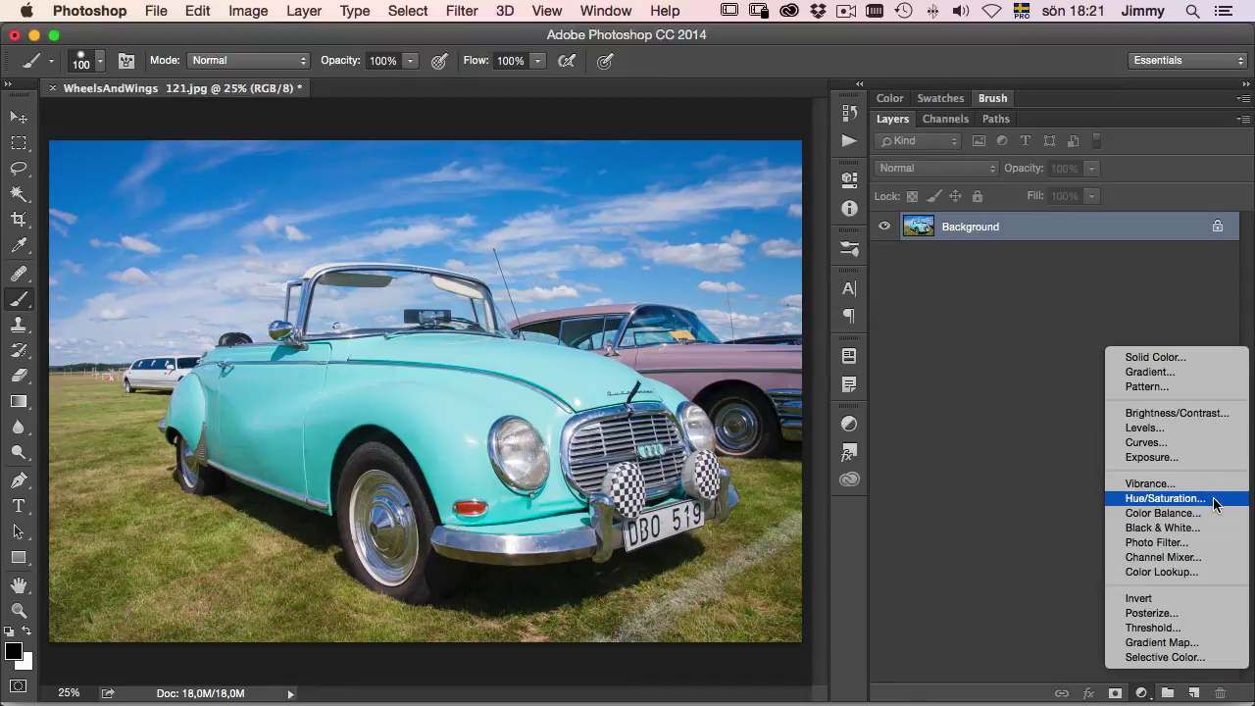
click(1164, 498)
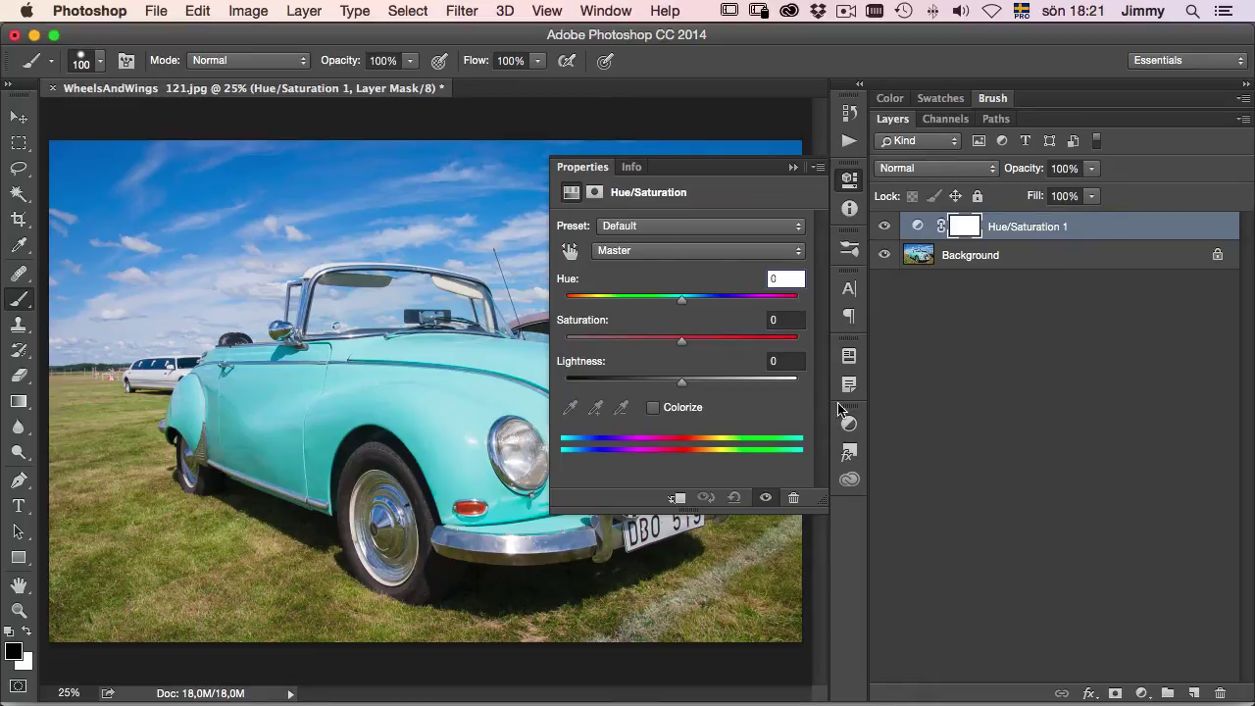
drag(682, 338, 564, 338)
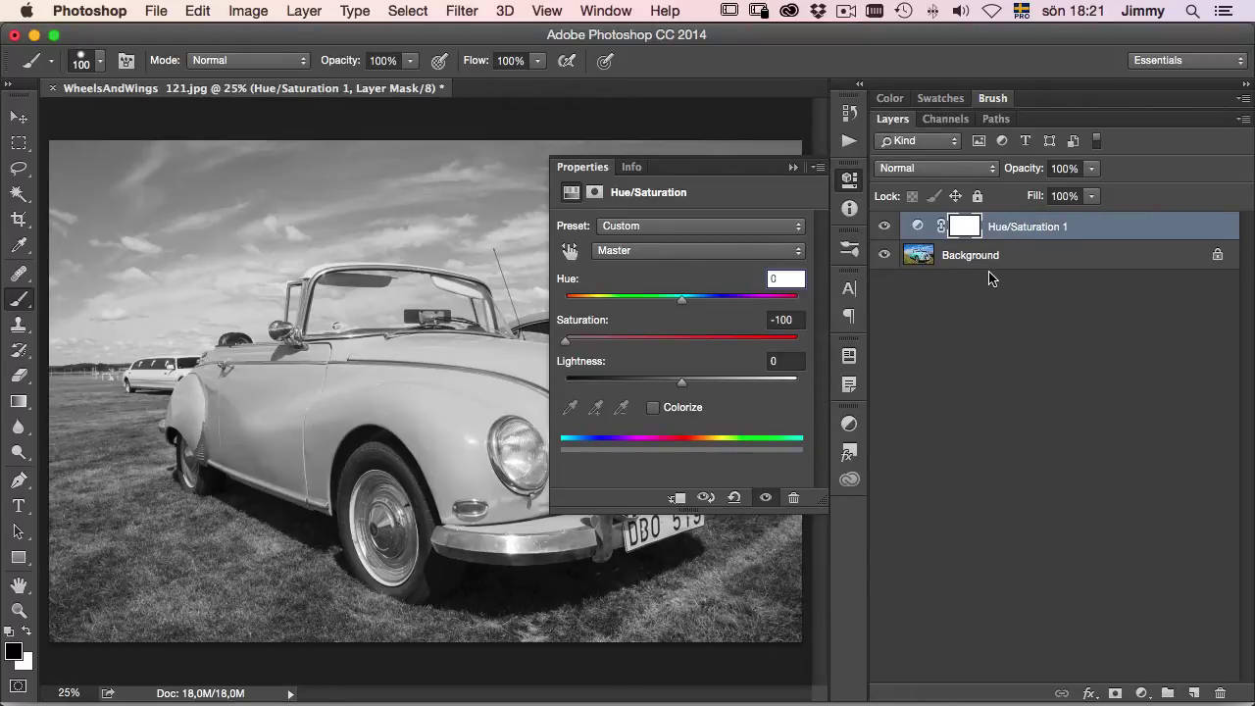
click(849, 182)
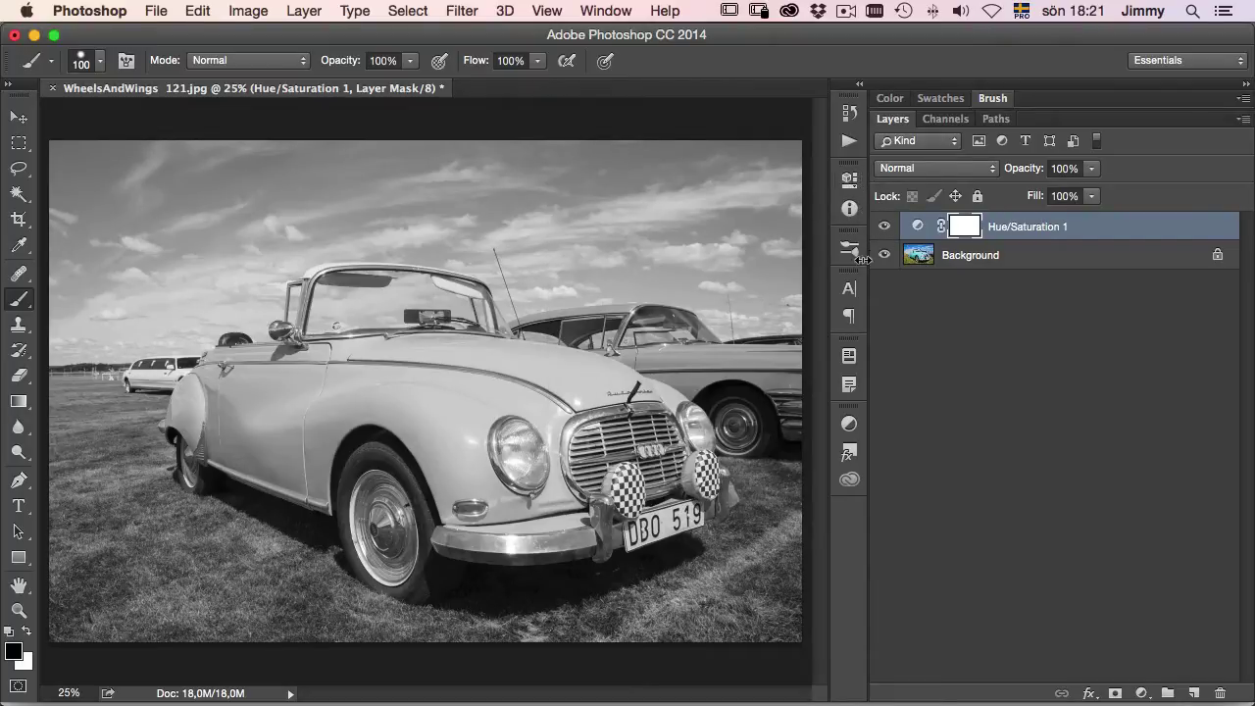
With the Brush tool, paint the mask to restore turquoise on the rear fender, side and hood.
right_click(22, 304)
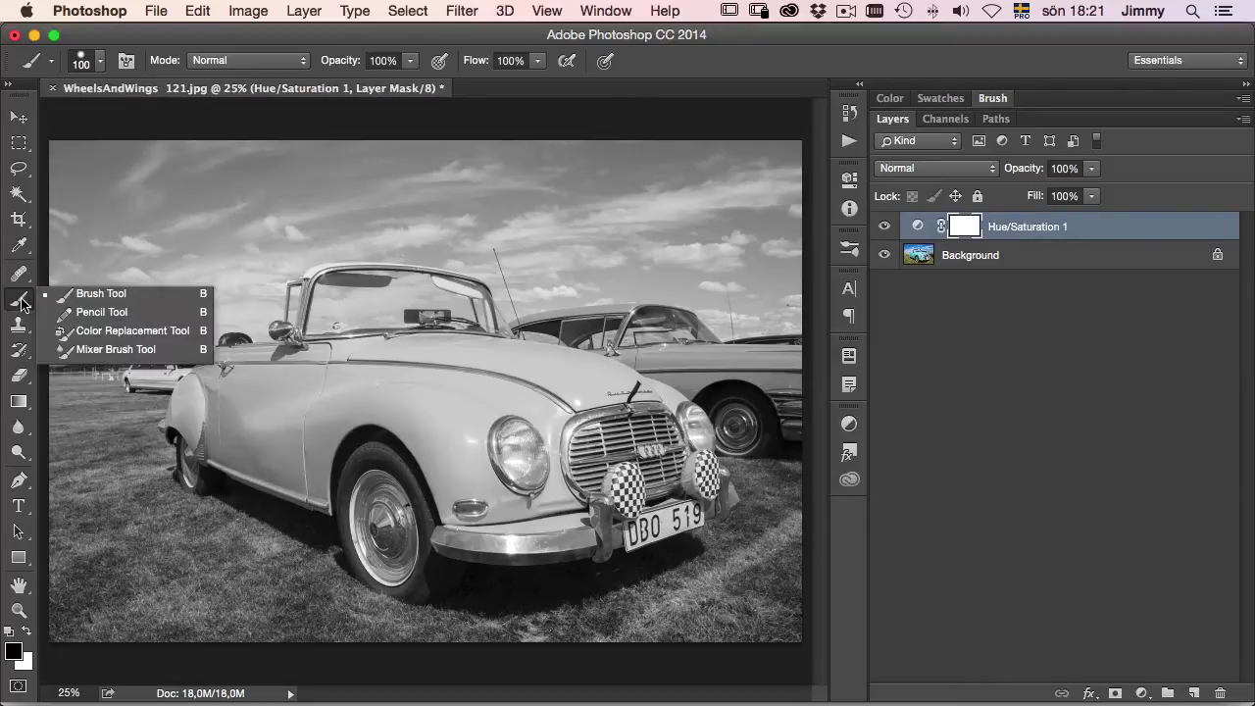
click(22, 308)
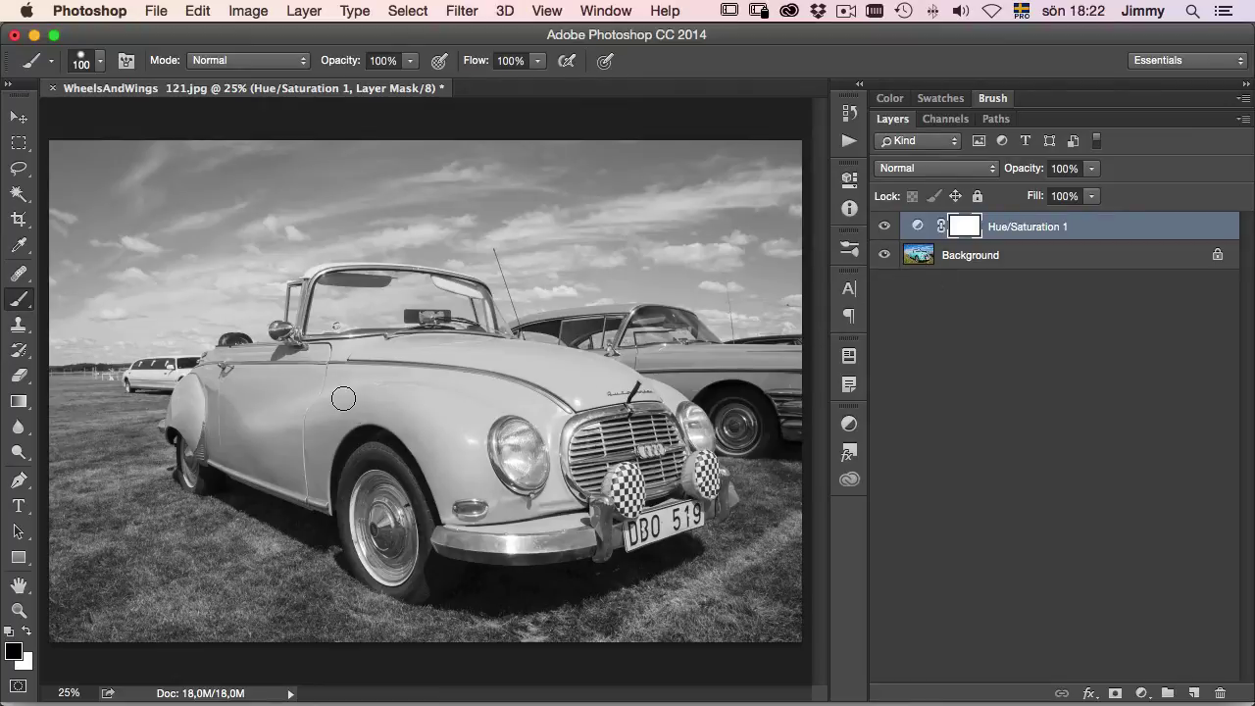
mouse_move(217, 376)
mouse_down()
mouse_move(193, 390)
mouse_move(214, 364)
mouse_move(211, 453)
mouse_move(343, 508)
mouse_move(387, 583)
mouse_move(447, 537)
mouse_move(593, 545)
mouse_move(677, 529)
mouse_move(715, 502)
mouse_move(706, 453)
mouse_move(652, 393)
mouse_up()
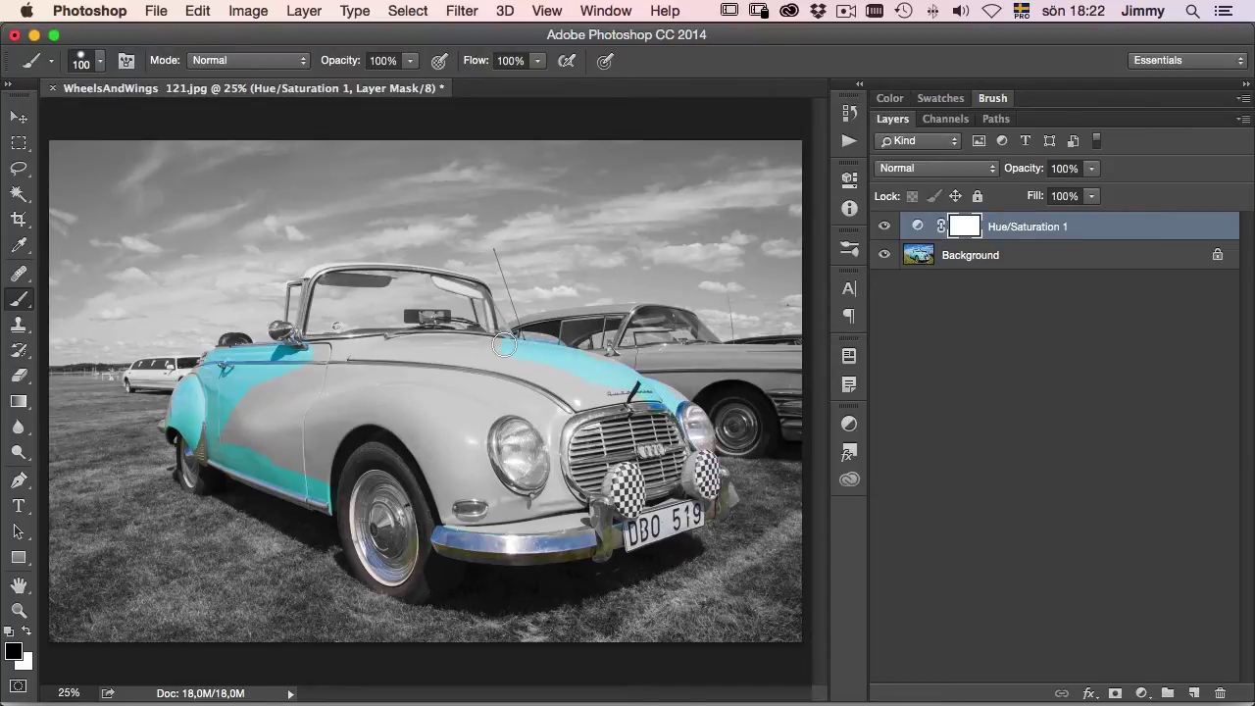
drag(504, 344, 439, 347)
mouse_move(323, 349)
mouse_down()
mouse_move(254, 362)
mouse_move(189, 398)
mouse_move(379, 414)
mouse_up()
Zoom to 100% on the hood and fill its grey upper gap with turquoise.
key(super+1)
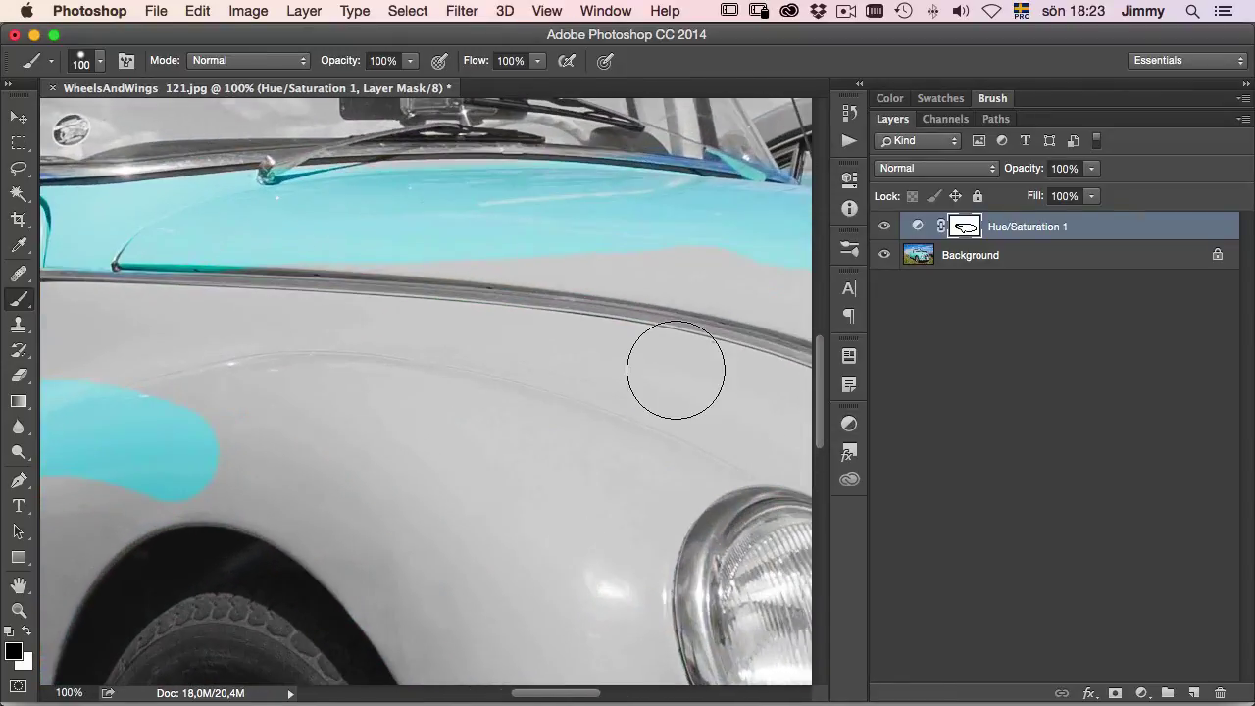
drag(720, 337, 431, 373)
mouse_move(558, 379)
mouse_down()
mouse_move(437, 358)
mouse_move(440, 368)
mouse_up()
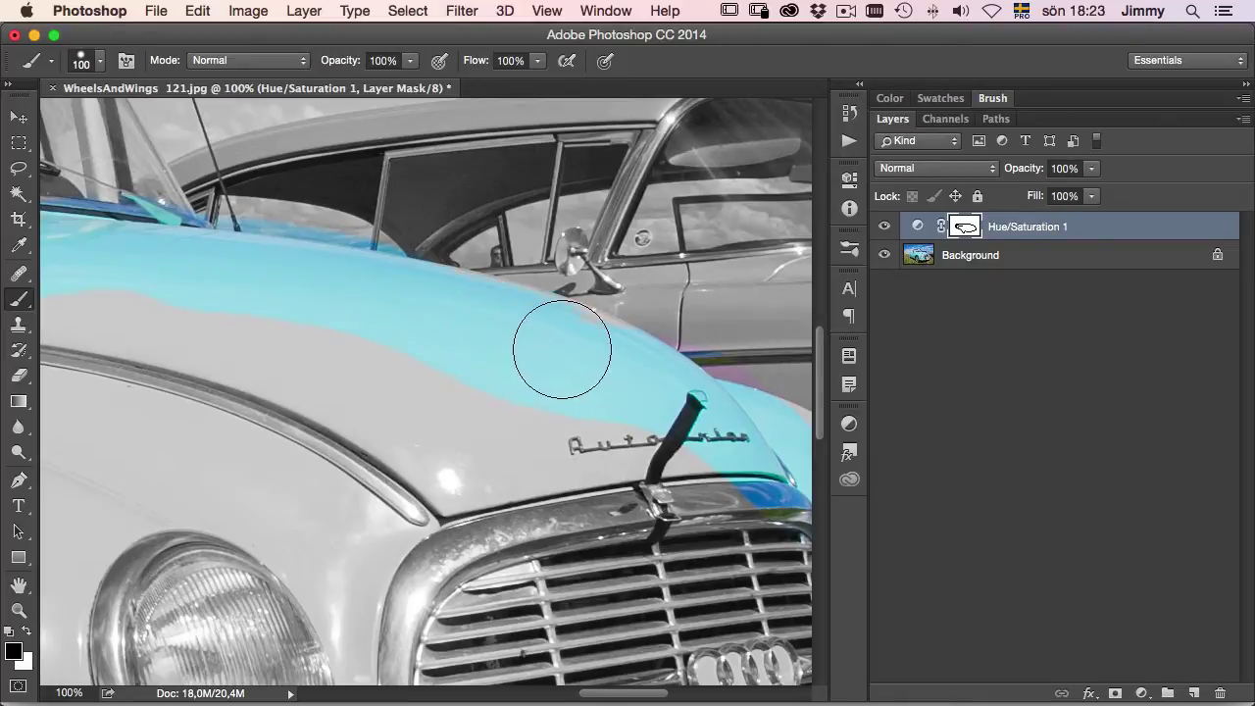
mouse_move(597, 363)
mouse_down()
mouse_move(477, 314)
mouse_move(415, 314)
mouse_up()
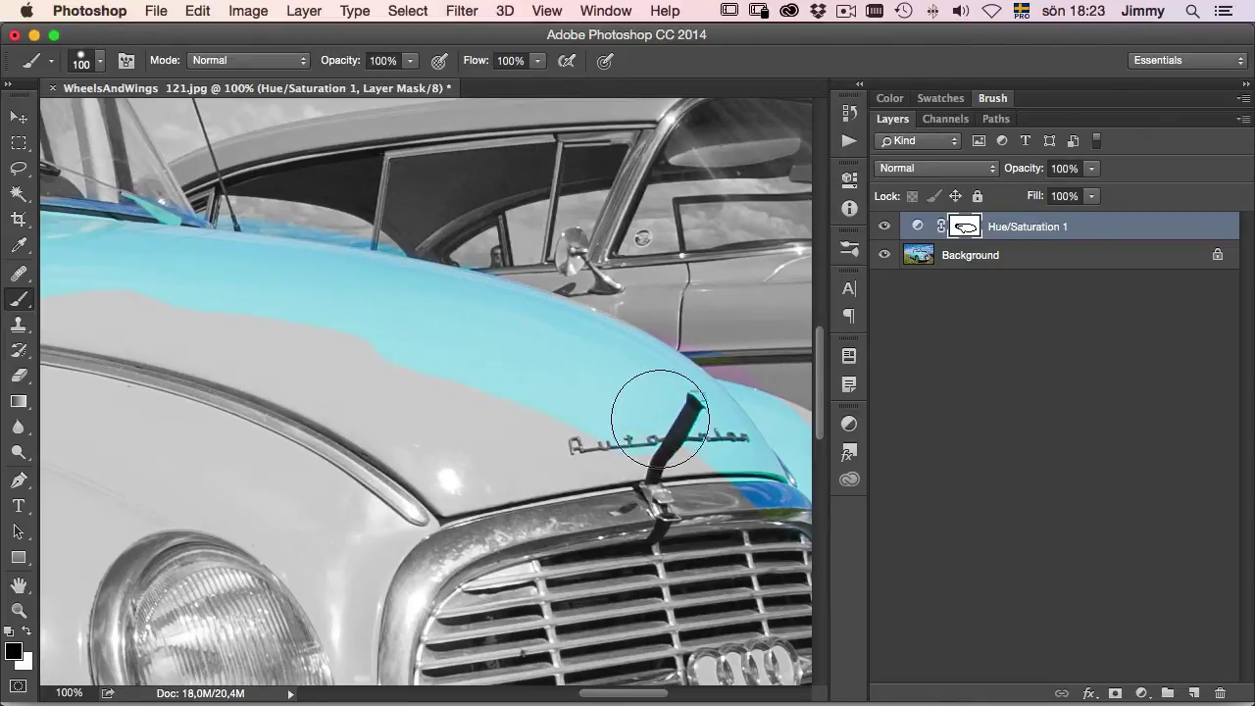
drag(621, 468, 667, 442)
drag(522, 404, 633, 442)
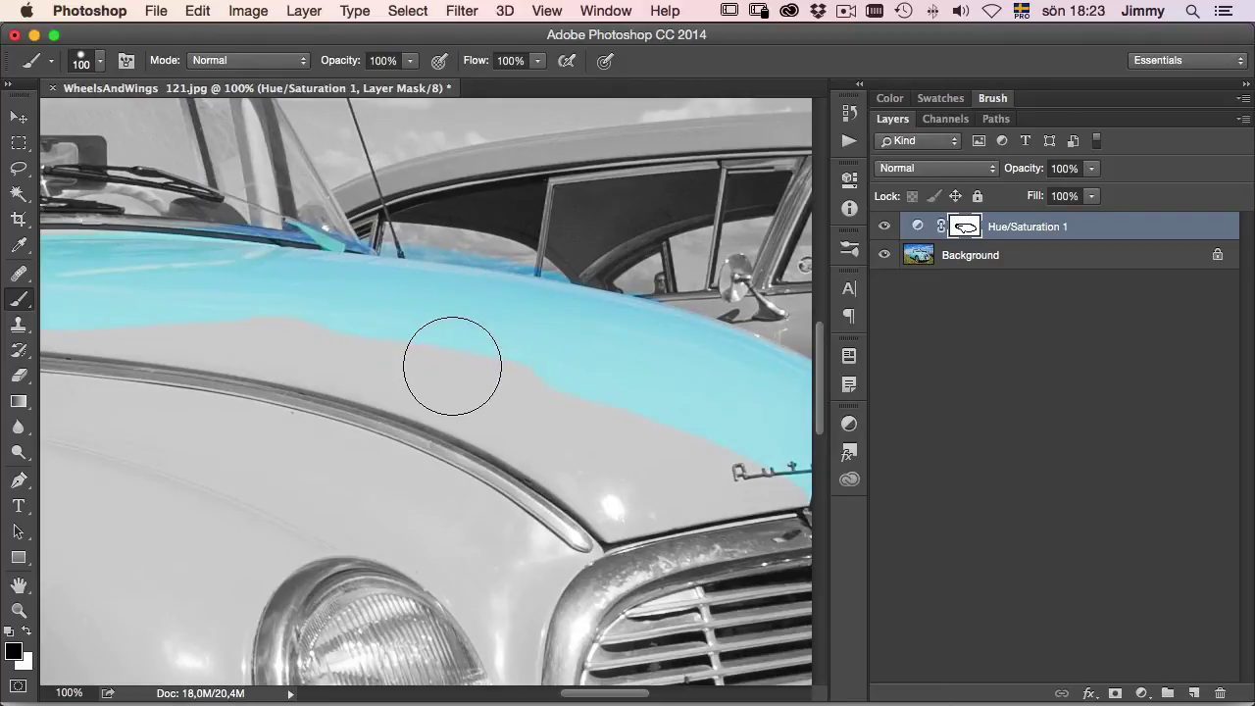
Extend turquoise across the hood to the headlight edge, then paint white to remove stray tint from the grey car.
click(26, 634)
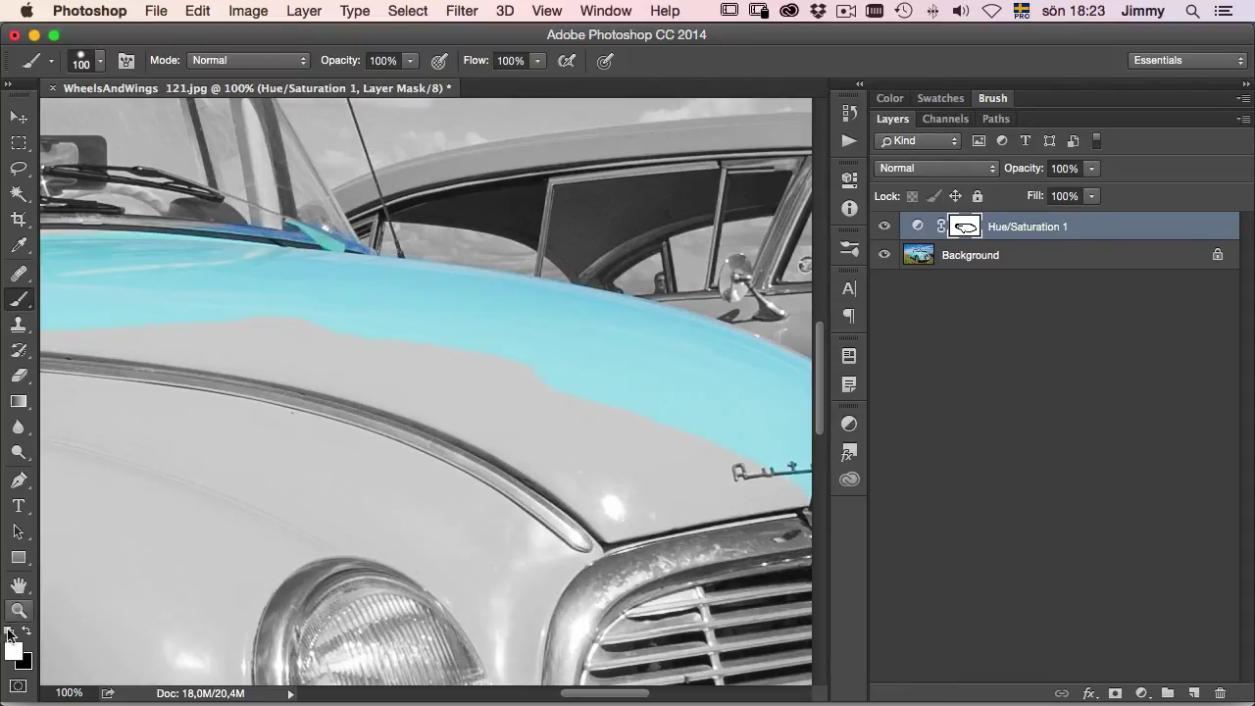
click(30, 632)
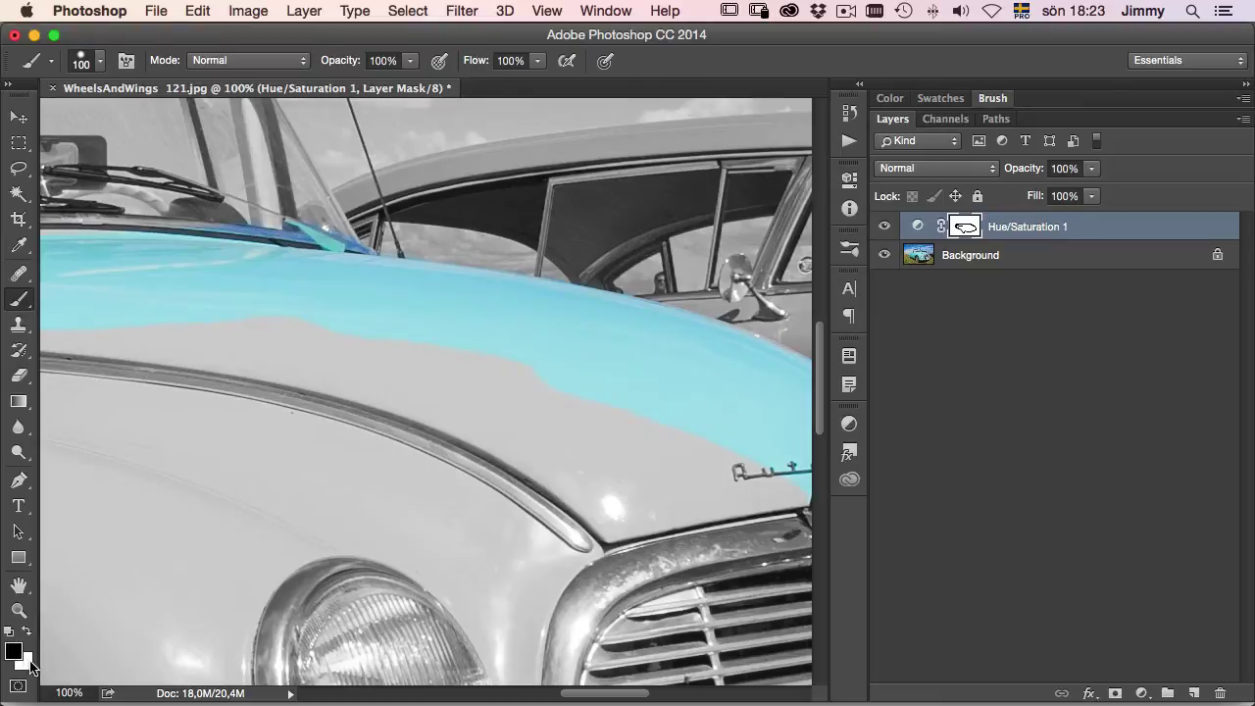
mouse_move(540, 387)
mouse_down()
mouse_move(501, 420)
mouse_move(244, 336)
mouse_move(735, 476)
mouse_move(355, 360)
mouse_move(229, 297)
mouse_up()
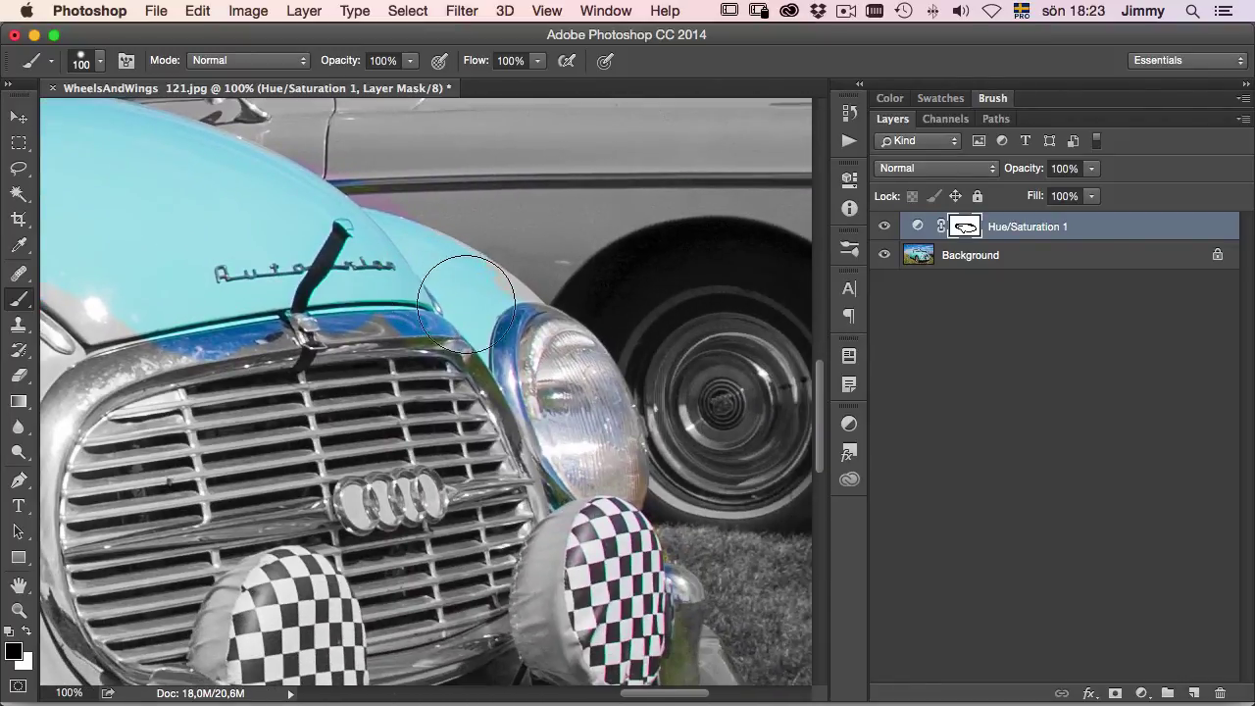
drag(466, 304, 510, 363)
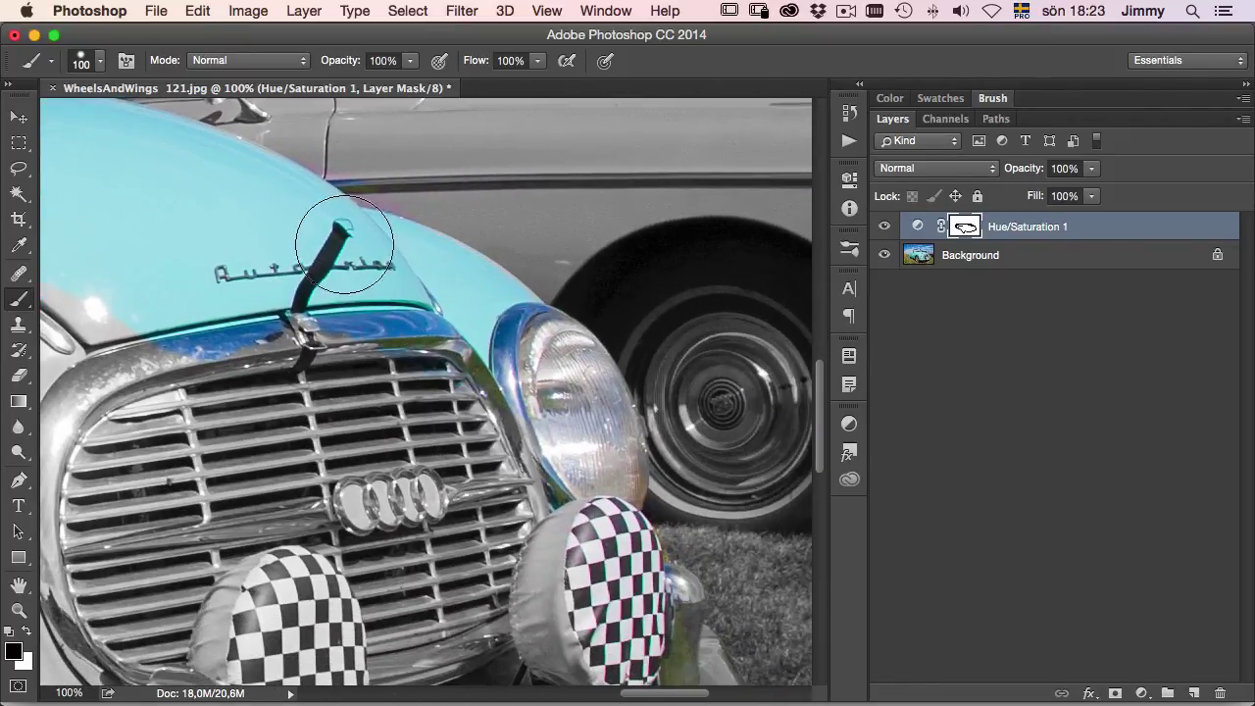
click(26, 633)
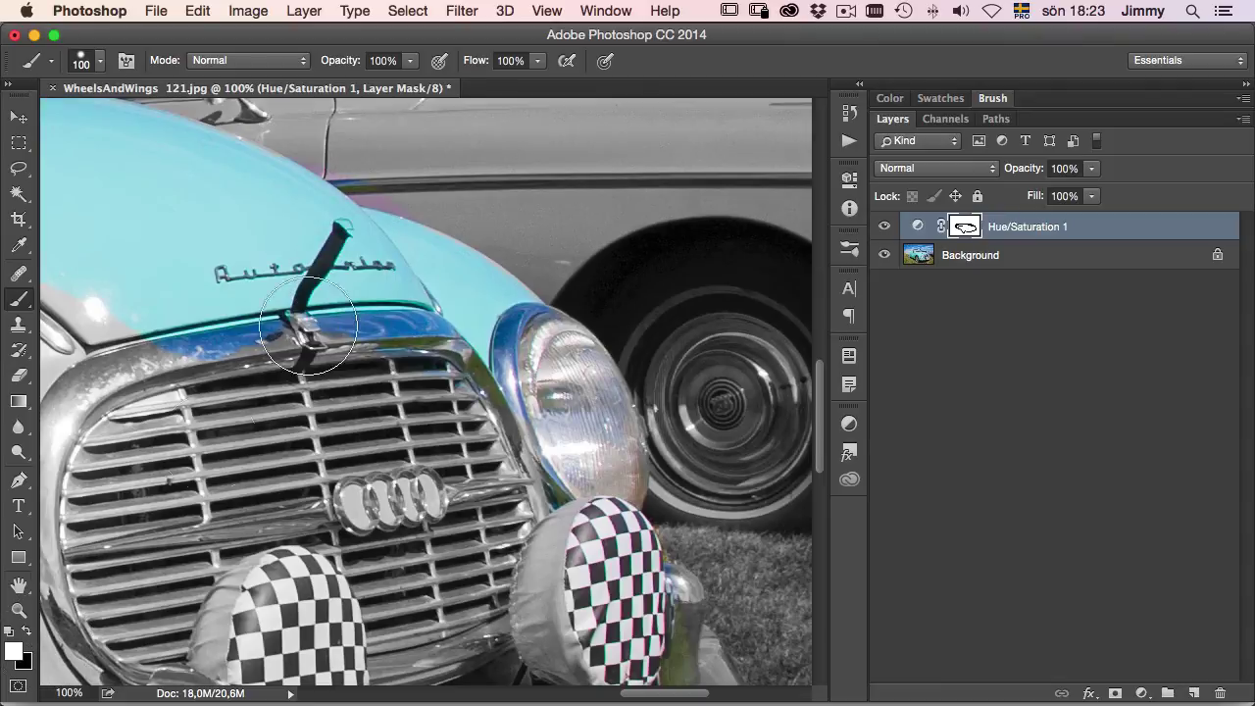
drag(396, 165, 387, 158)
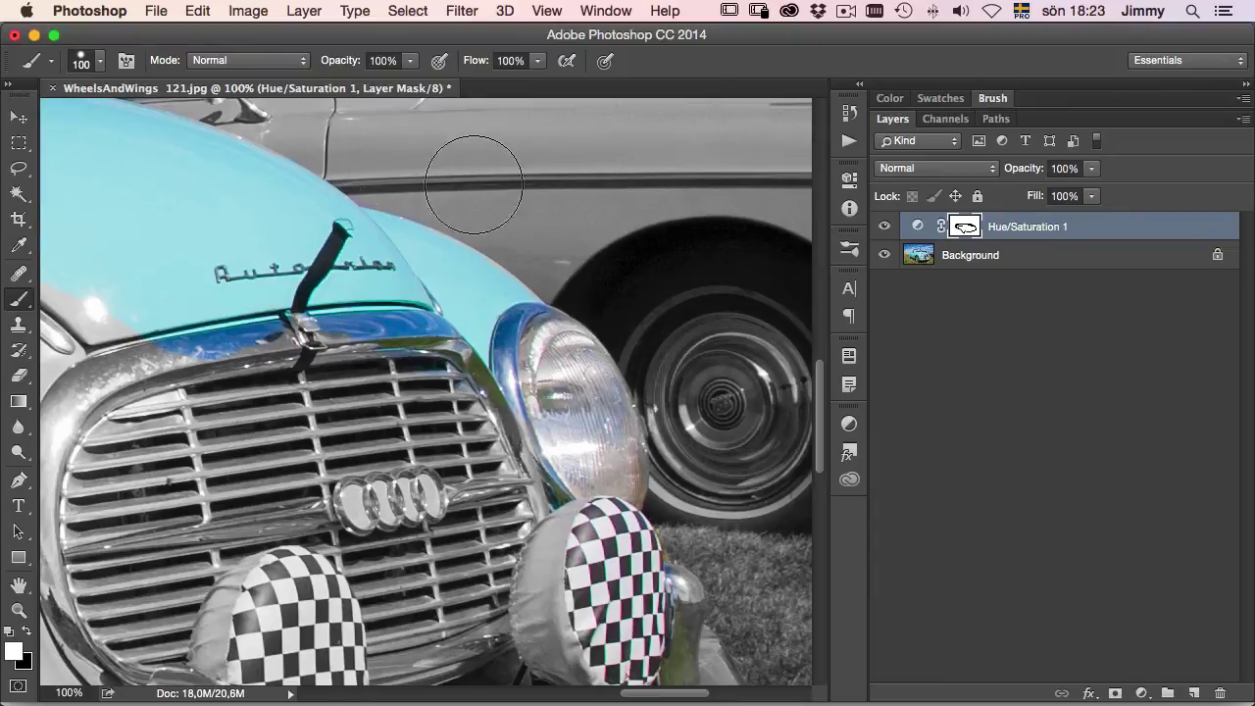
Switch back to black and restore turquoise on the front bumper beside the checkered cover.
click(27, 634)
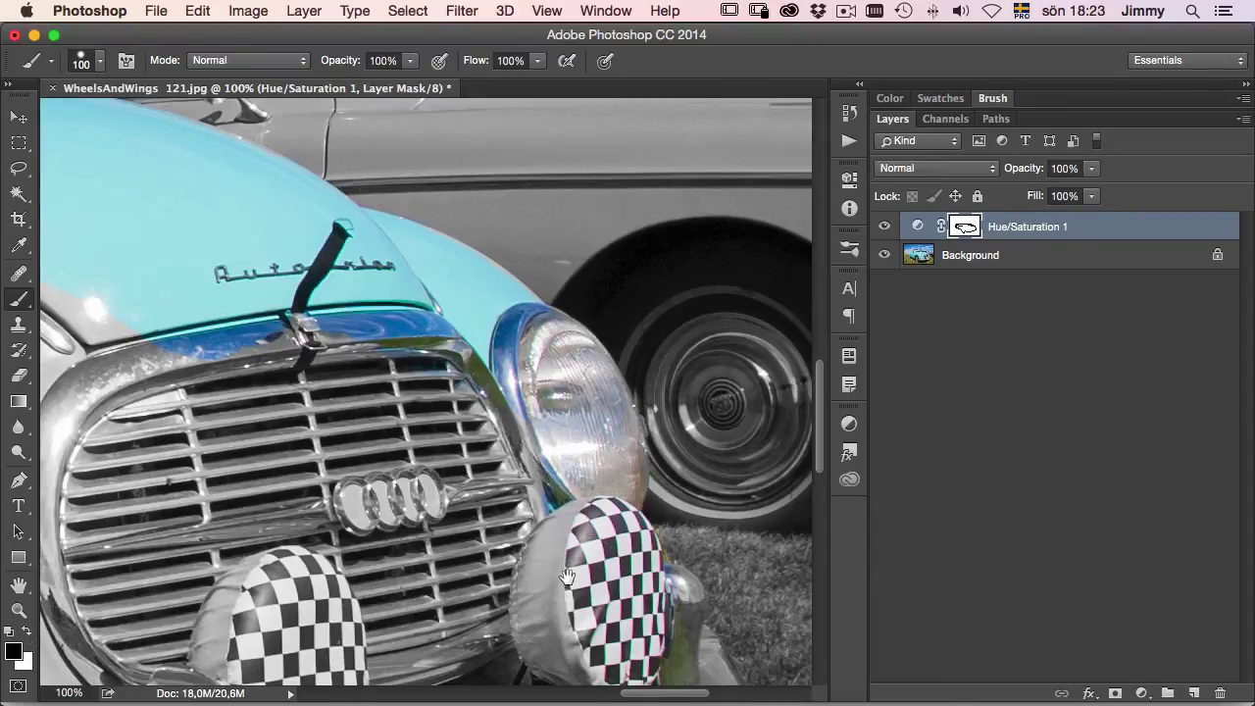
scroll(593, 506, down, 5)
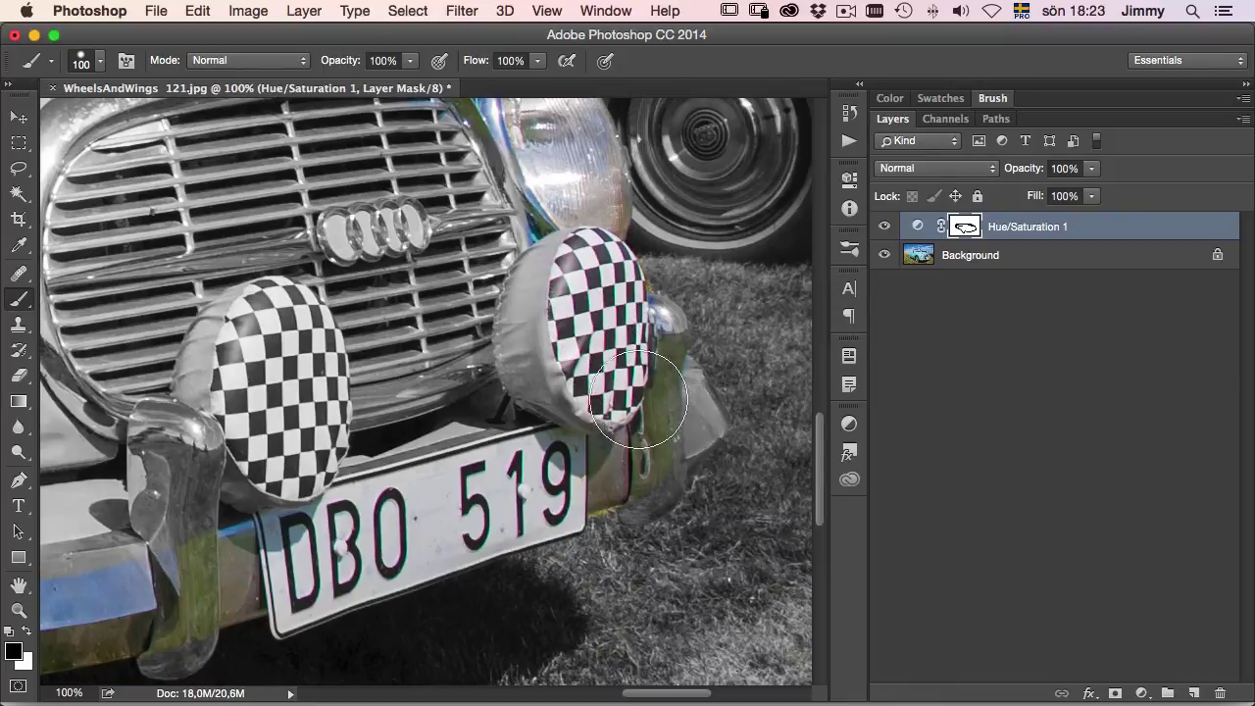
drag(610, 350, 647, 461)
mouse_move(363, 522)
mouse_down()
mouse_move(416, 492)
mouse_move(678, 422)
mouse_up()
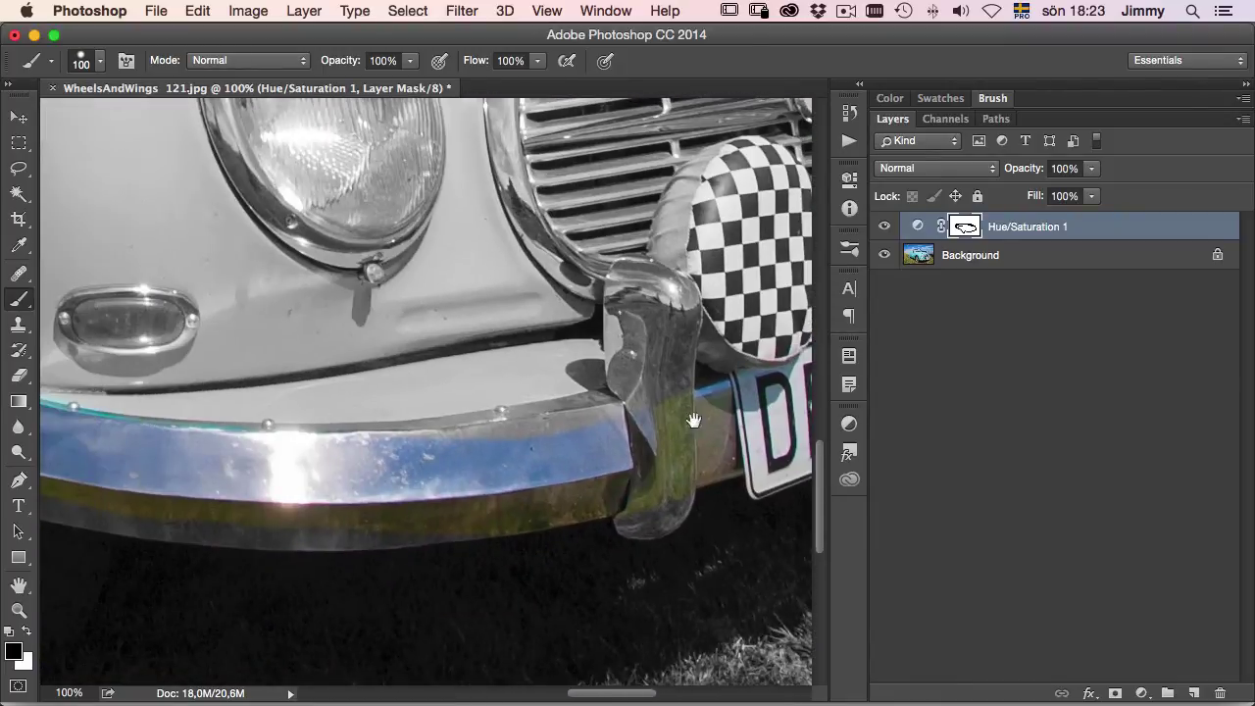
Touch up the front fender and door with turquoise, then zoom out from 100%.
mouse_move(330, 470)
mouse_down()
mouse_move(712, 433)
mouse_move(828, 438)
mouse_up()
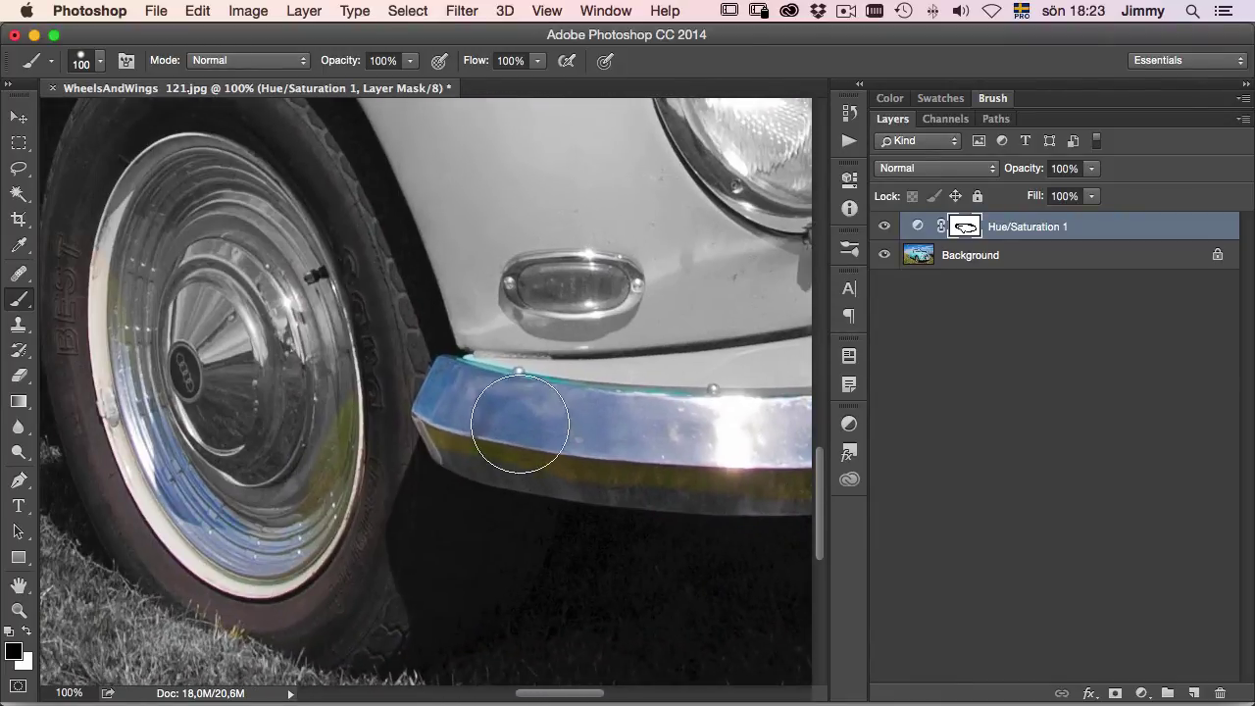
drag(285, 406, 447, 461)
drag(245, 363, 537, 376)
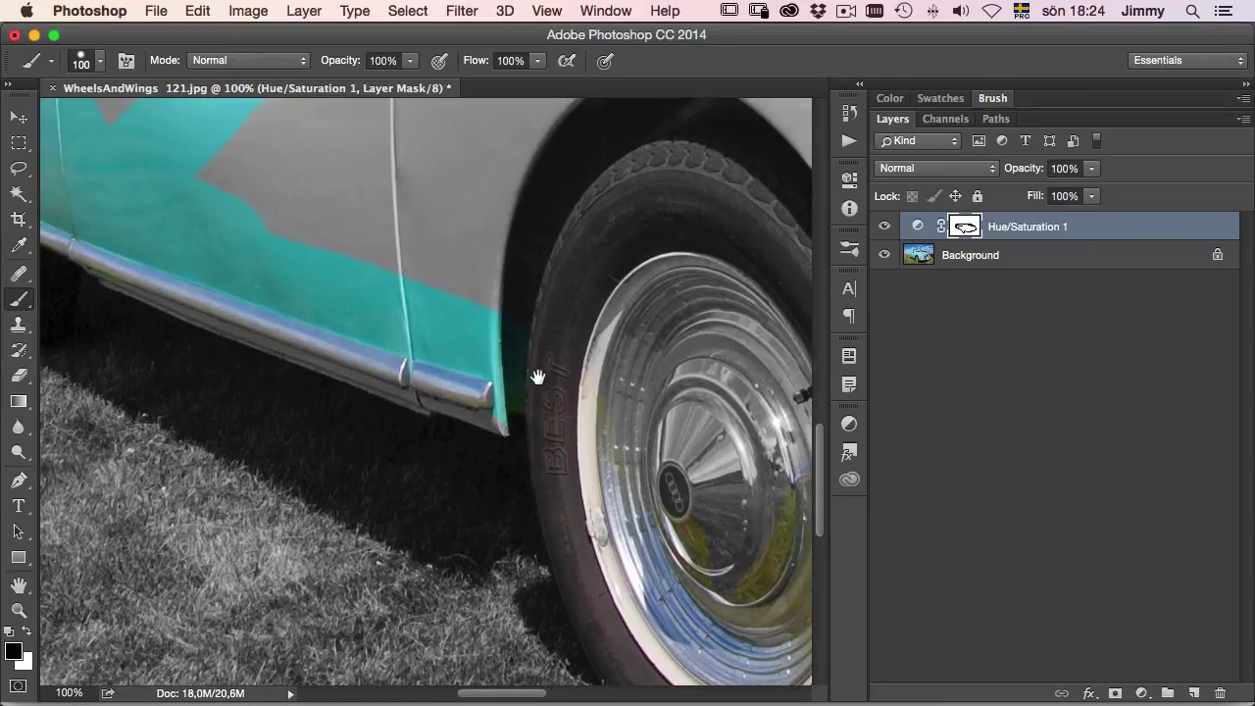
drag(314, 333, 490, 350)
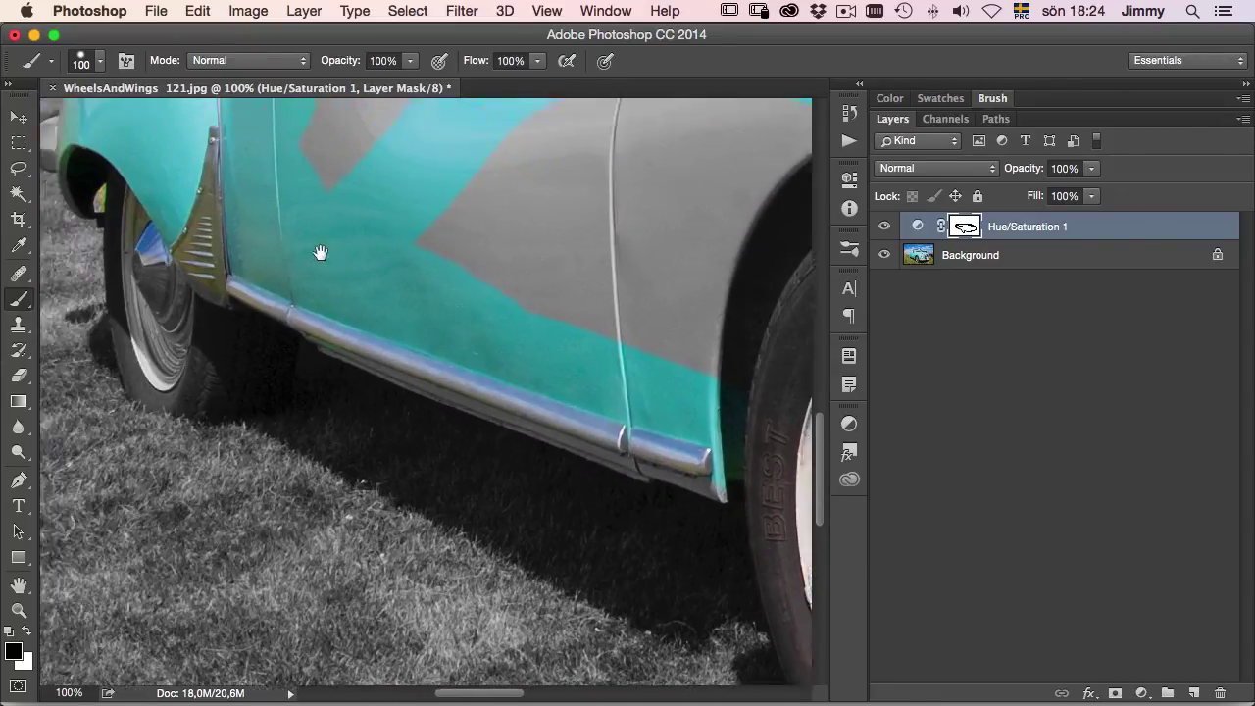
drag(180, 187, 409, 236)
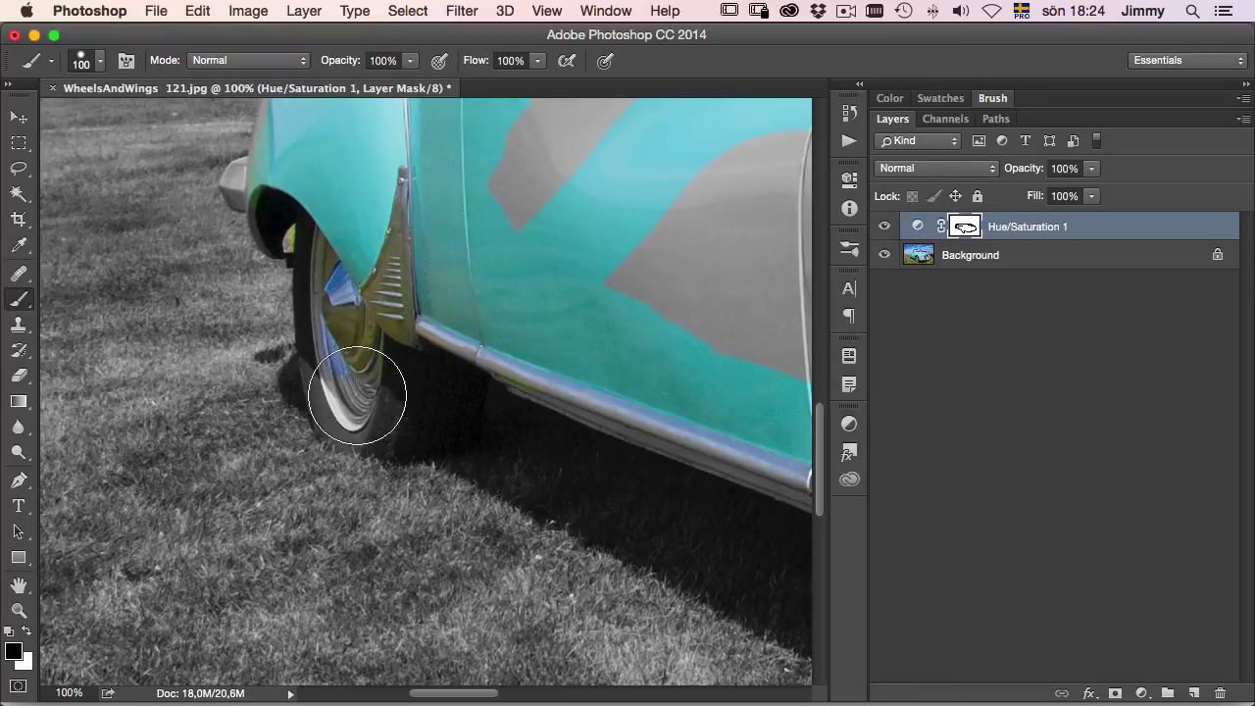
drag(388, 214, 440, 349)
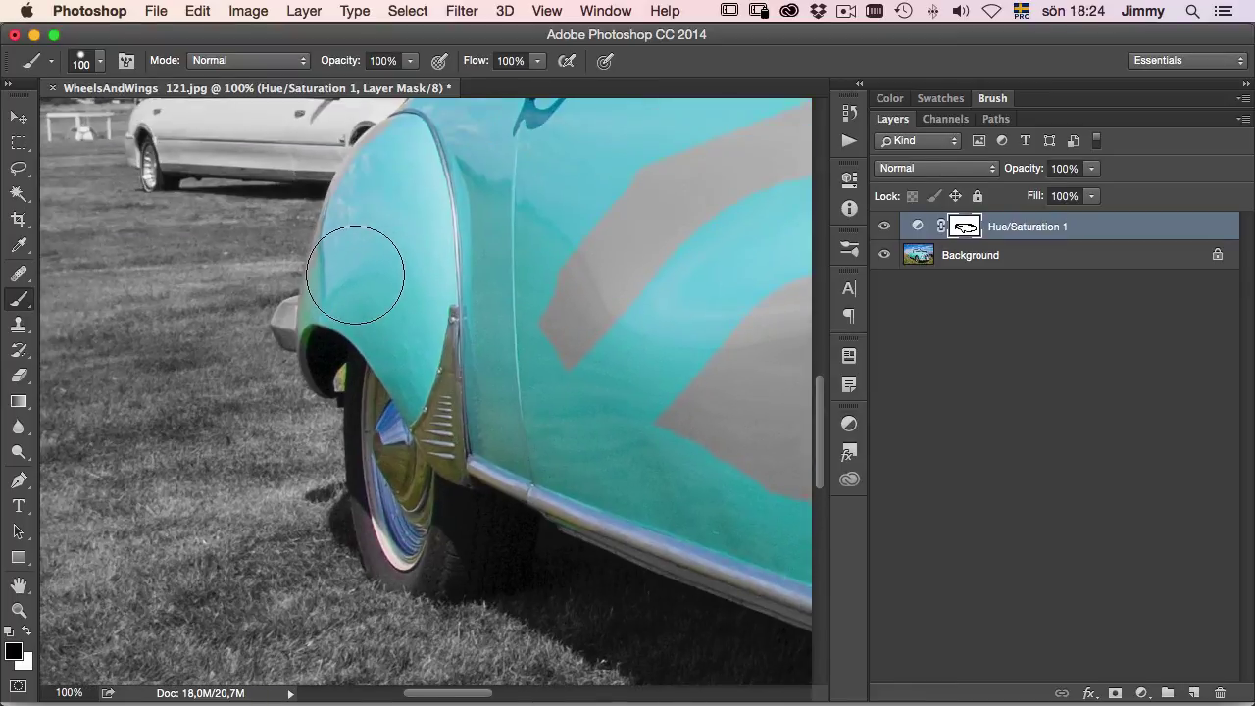
drag(460, 188, 422, 338)
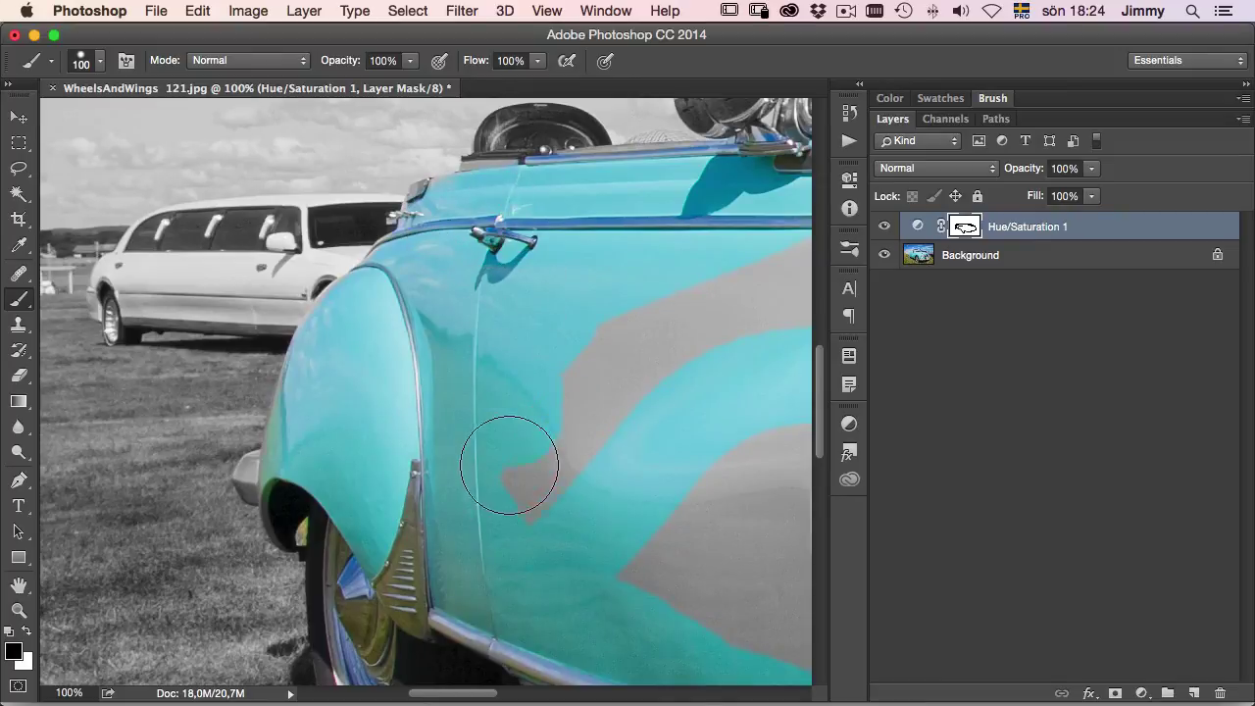
key(super+minus)
Zoom out, set a 284 px brush, and paint the remaining body, grille and emblem turquoise.
key(super+minus)
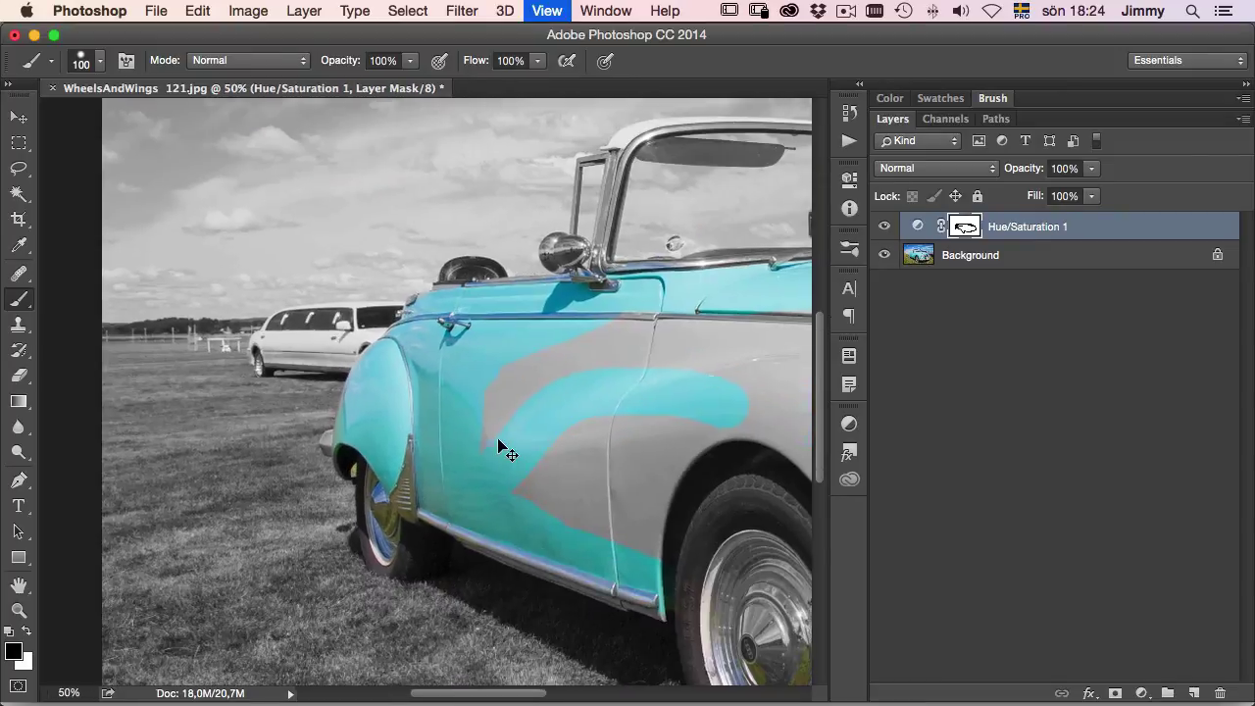
key(super+minus)
key(super+minus)
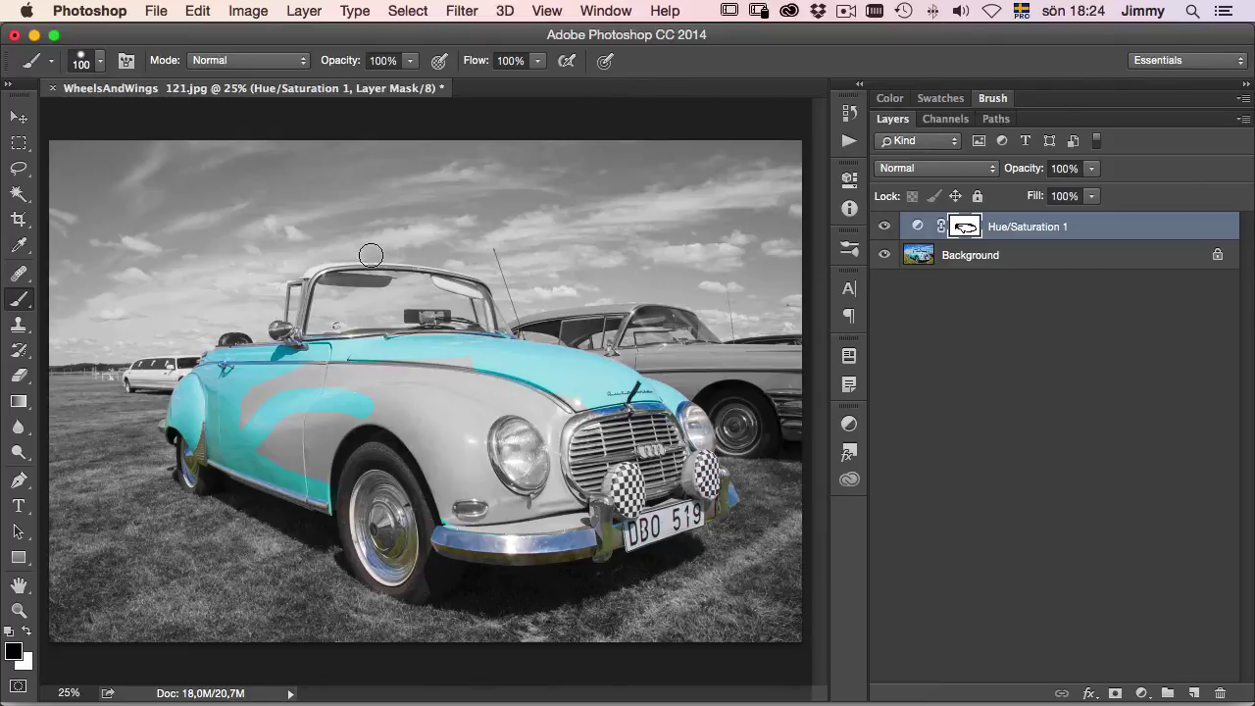
right_click(358, 217)
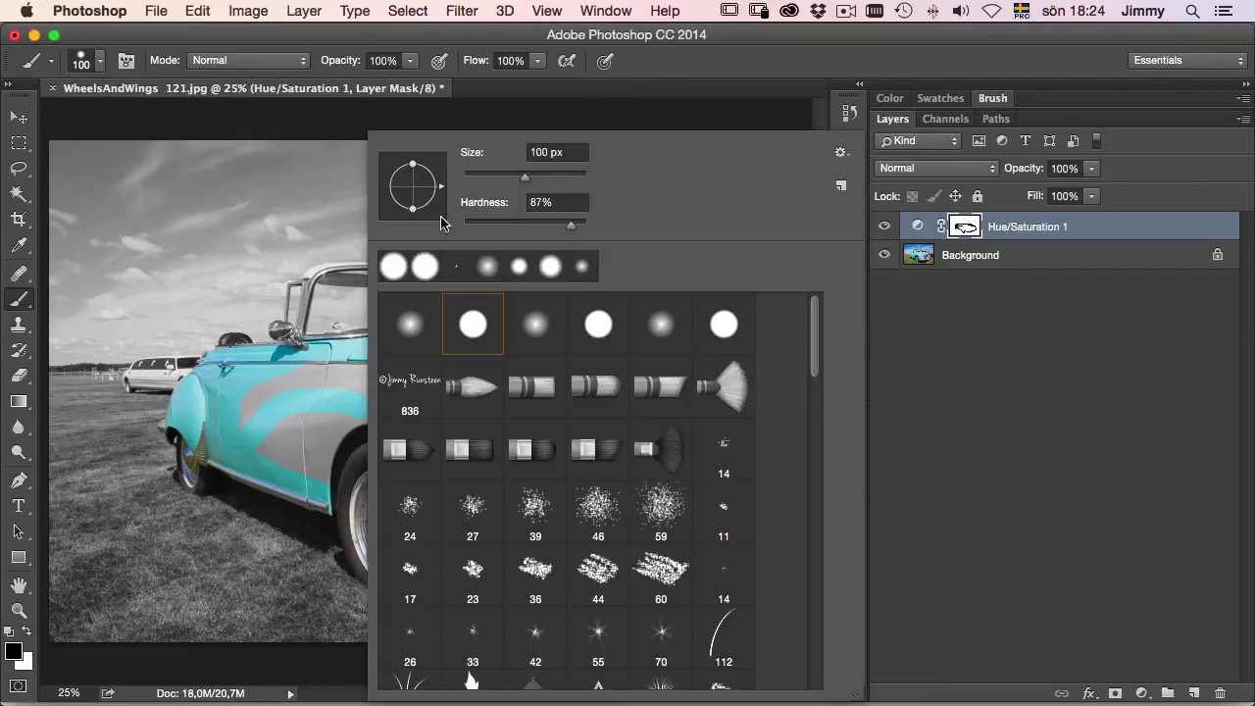
mouse_move(530, 180)
mouse_down()
mouse_move(566, 182)
mouse_move(555, 181)
mouse_up()
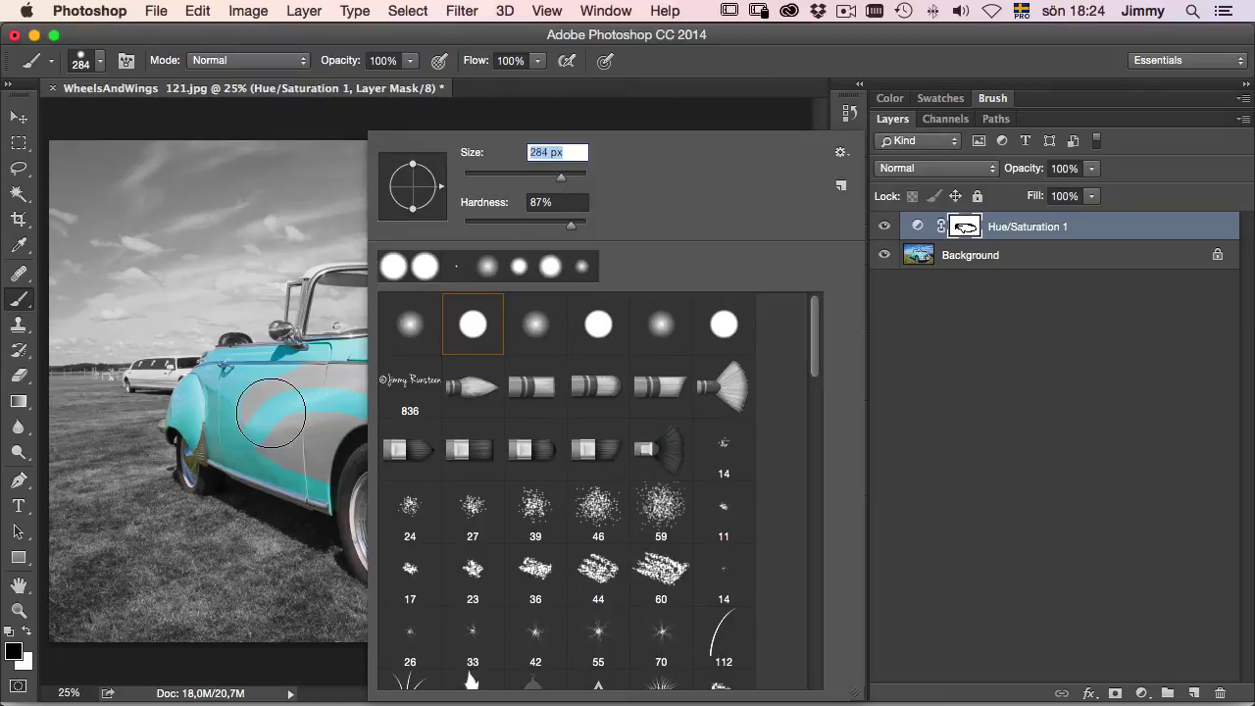
key(Return)
mouse_move(323, 372)
mouse_down()
mouse_move(282, 446)
mouse_move(333, 456)
mouse_move(378, 382)
mouse_move(508, 395)
mouse_move(421, 456)
mouse_move(461, 500)
mouse_move(578, 502)
mouse_move(456, 442)
mouse_up()
mouse_move(614, 433)
mouse_down()
mouse_move(680, 464)
mouse_move(655, 434)
mouse_up()
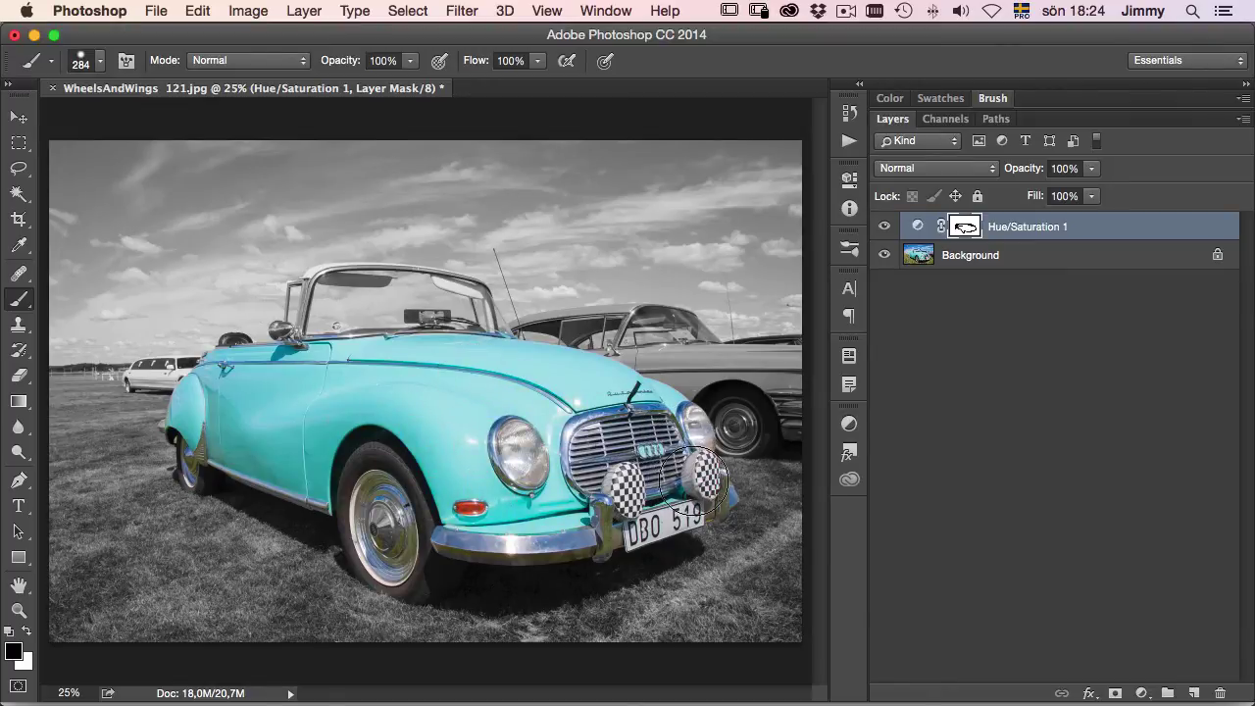